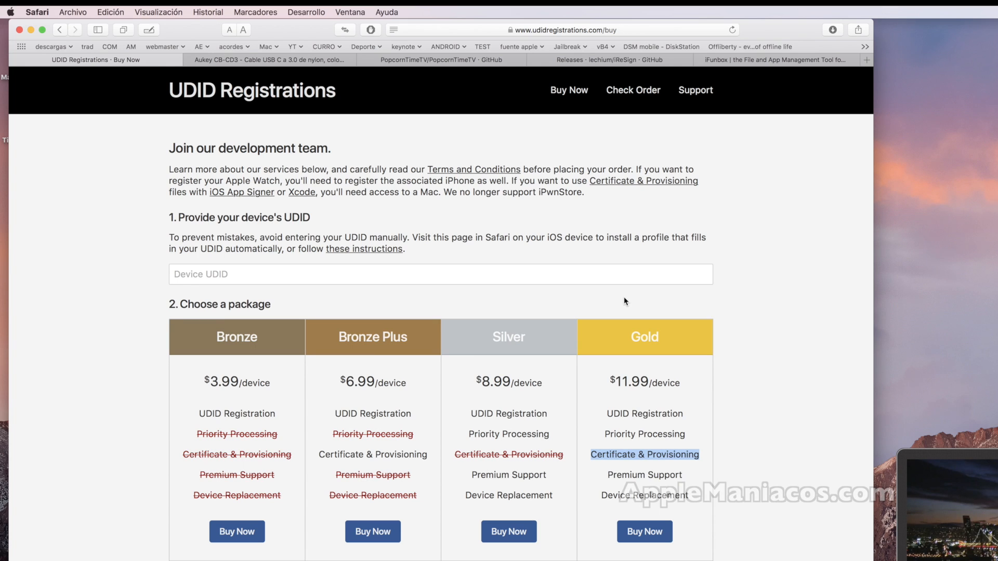
{"action": "left_click", "coordinate": [315, 456]}
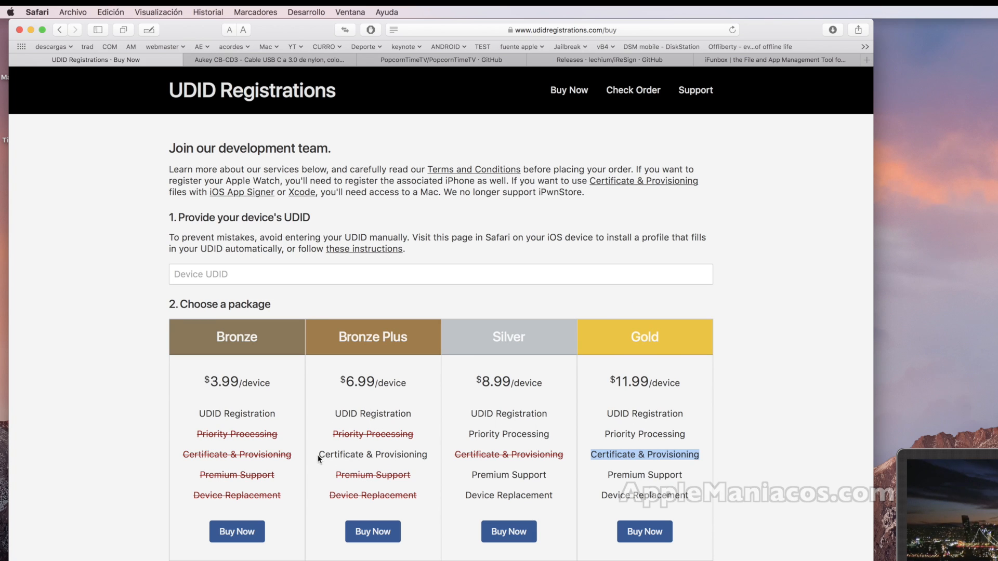
{"action": "left_click_drag", "start_coordinate": [315, 455], "coordinate": [551, 461]}
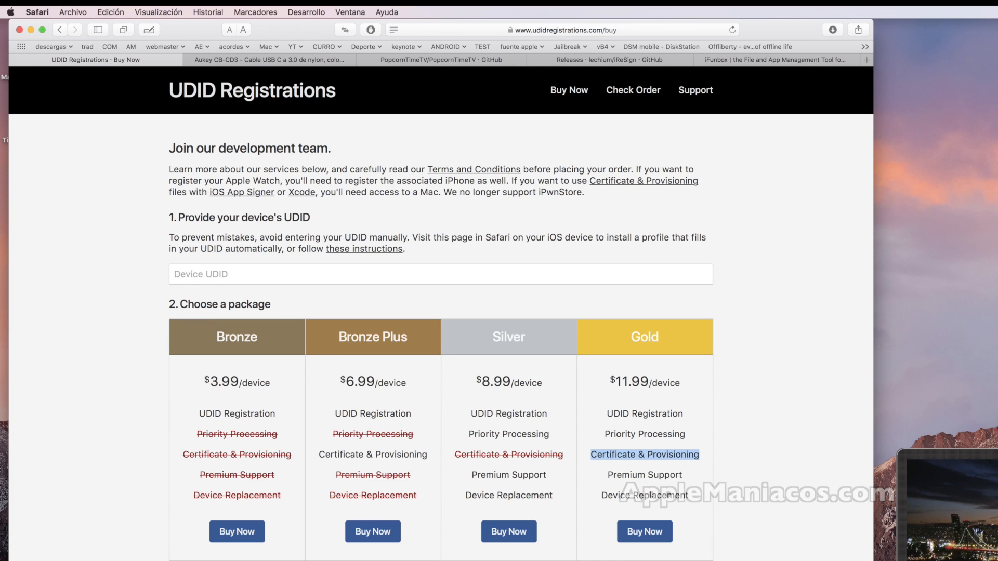
Import the certificate G579836YQ3.p12 from the certificados tvOS folder into the Inicio de sesión keychain, entering the certificate's password.
{"action": "key", "text": "super+Tab"}
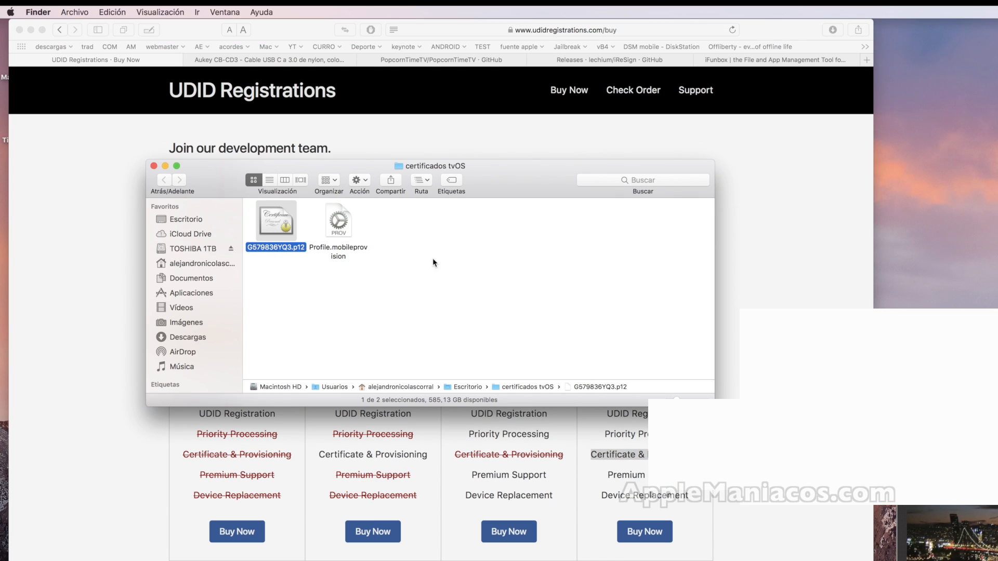
{"action": "double_click", "coordinate": [275, 225]}
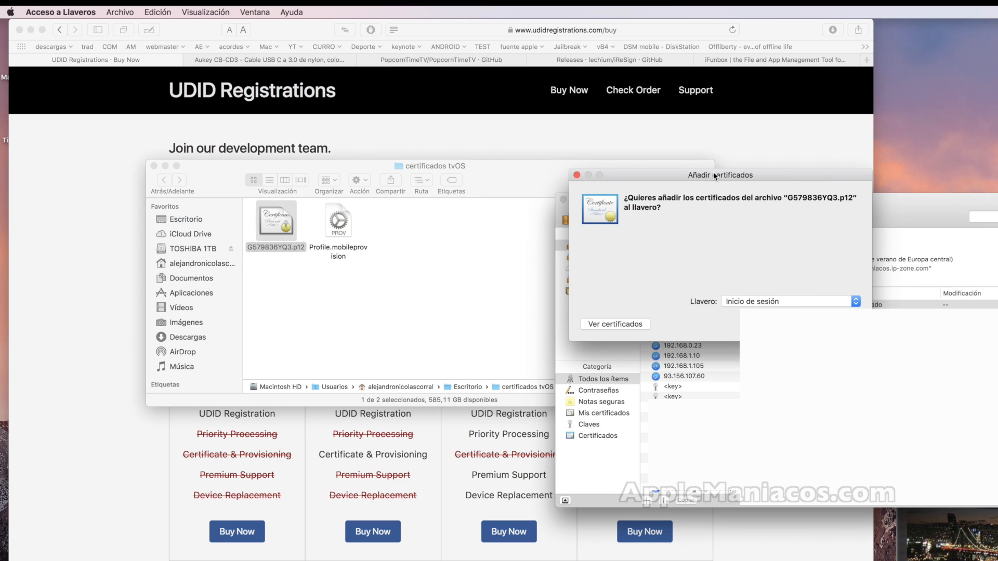
{"action": "left_click_drag", "start_coordinate": [713, 171], "coordinate": [594, 225]}
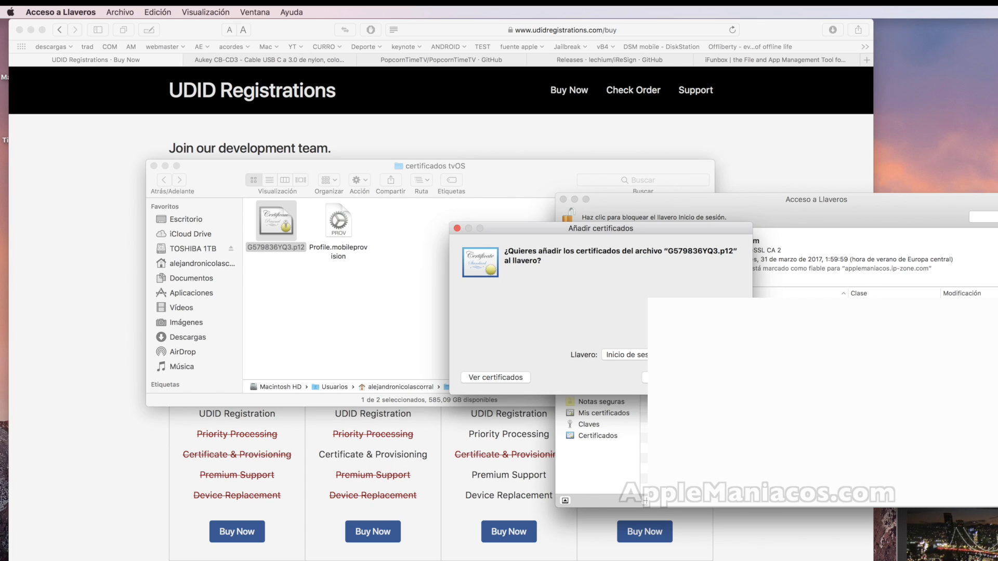
{"action": "left_click", "coordinate": [706, 378]}
{"action": "type", "text": "••••••"}
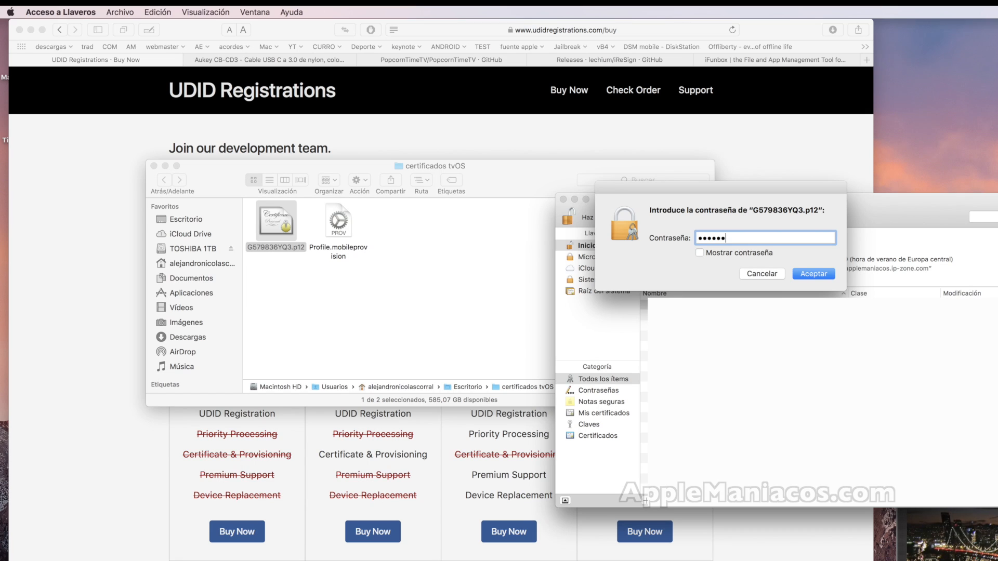
{"action": "left_click", "coordinate": [813, 275]}
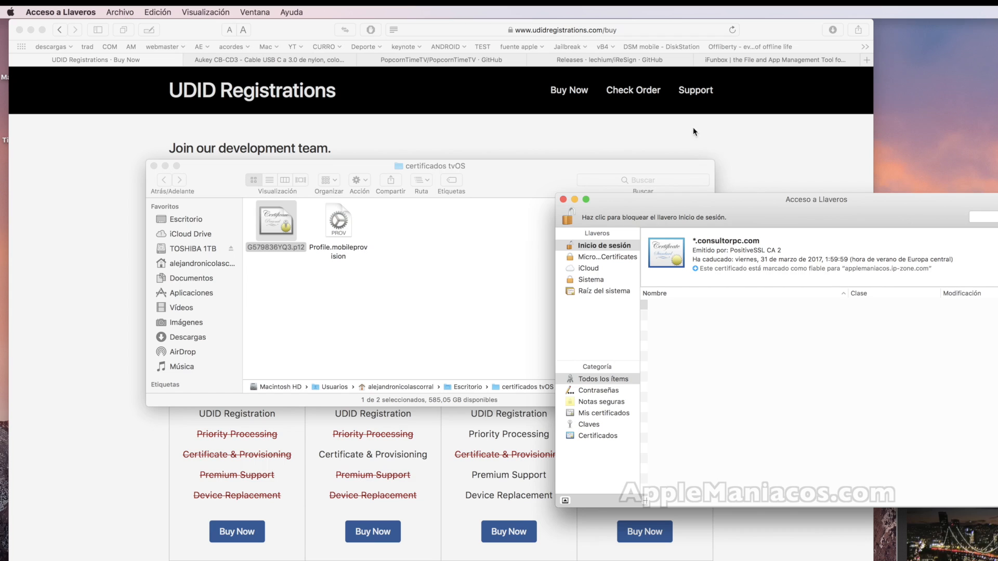
{"action": "left_click_drag", "start_coordinate": [653, 209], "coordinate": [639, 204]}
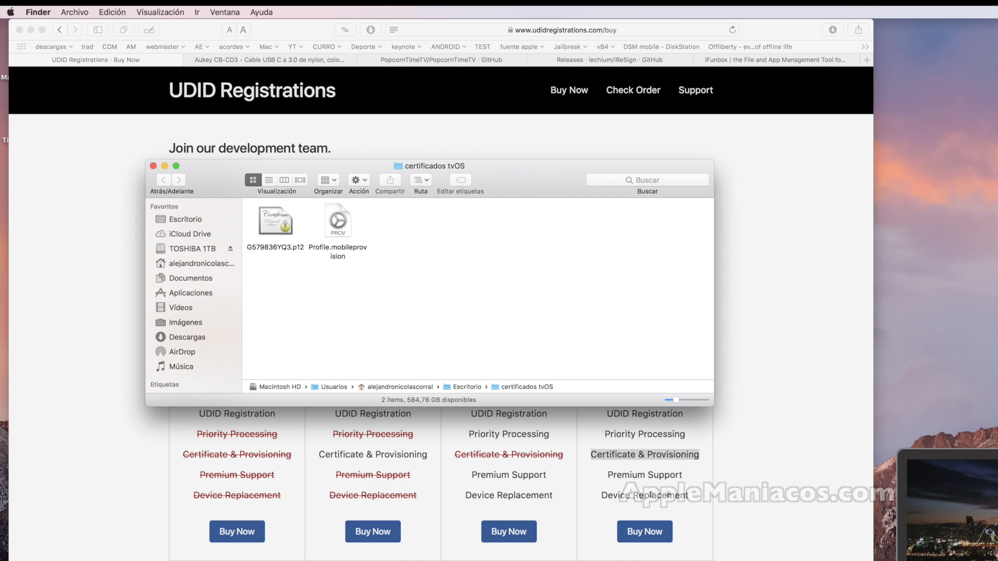
Download PopcornTimetvOS.ipa from the PopcornTimeTV Release 3.1.2 page on GitHub and move it into the certificados tvOS folder.
{"action": "left_click", "coordinate": [429, 62]}
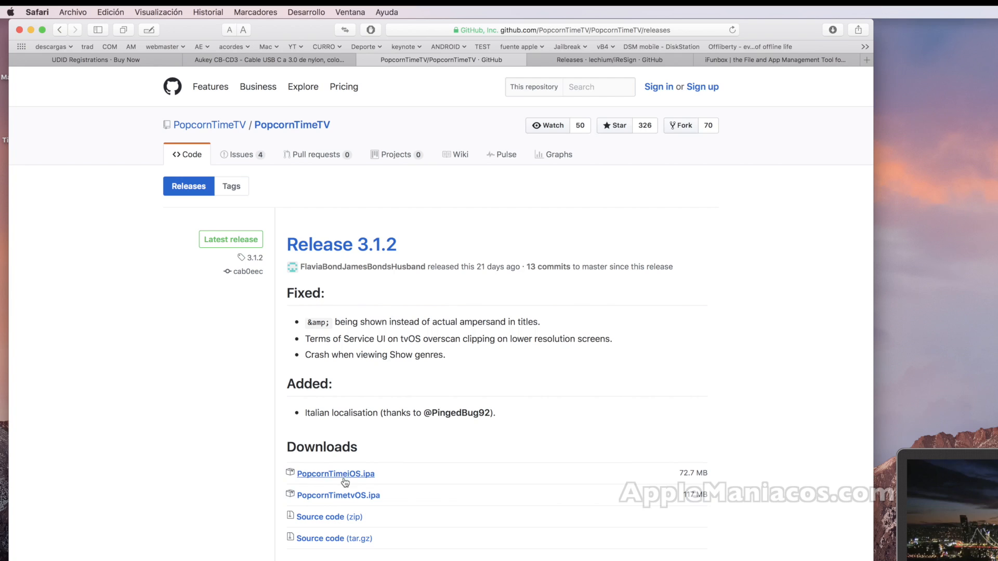
{"action": "left_click", "coordinate": [347, 500]}
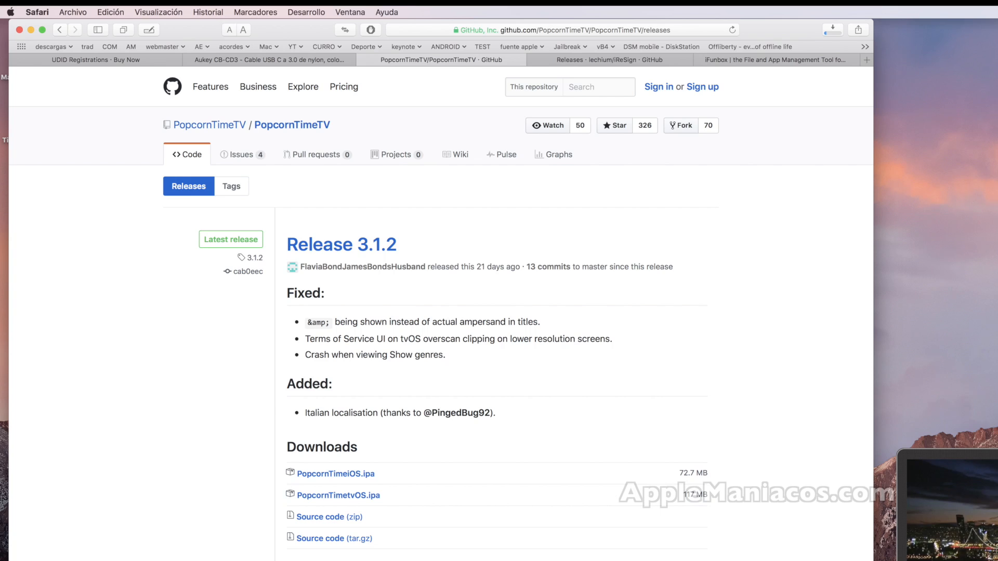
{"action": "key", "text": "super+Tab"}
{"action": "left_click_drag", "start_coordinate": [991, 360], "coordinate": [507, 313]}
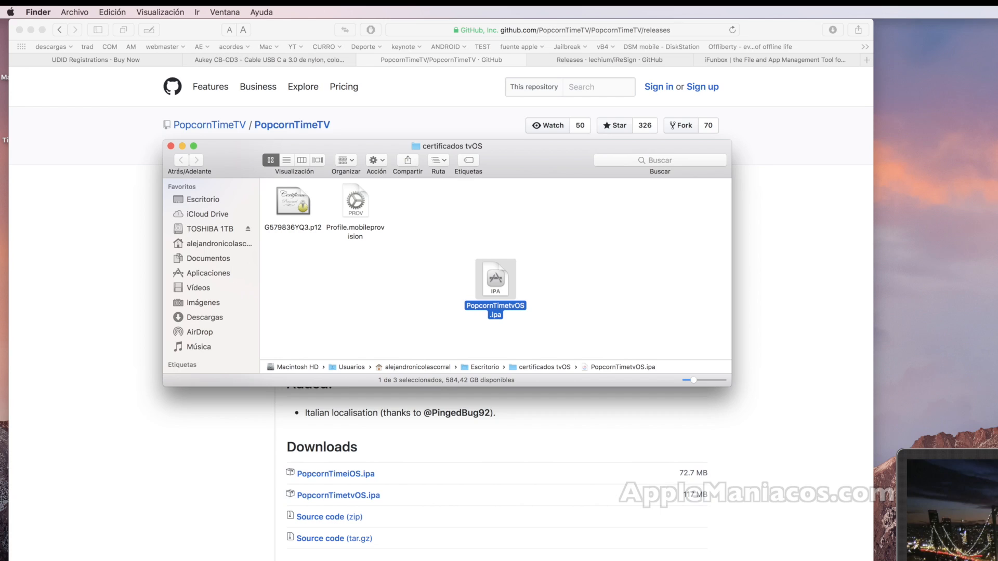
Download iReSign.zip from the lechium/iReSign 1.5.9 release and launch the extracted iReSign from the certificados tvOS folder.
{"action": "left_click", "coordinate": [578, 59]}
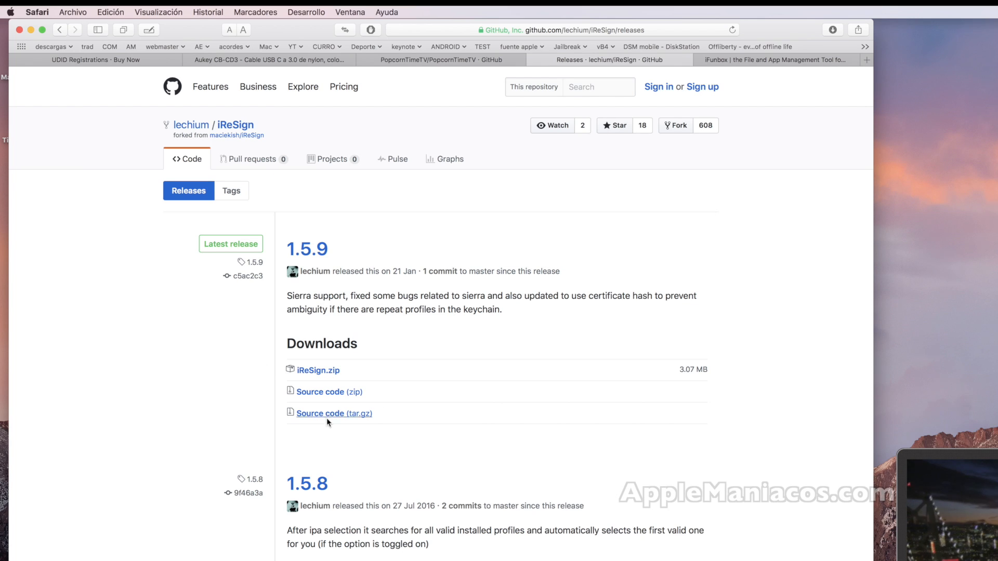
{"action": "left_click", "coordinate": [320, 370]}
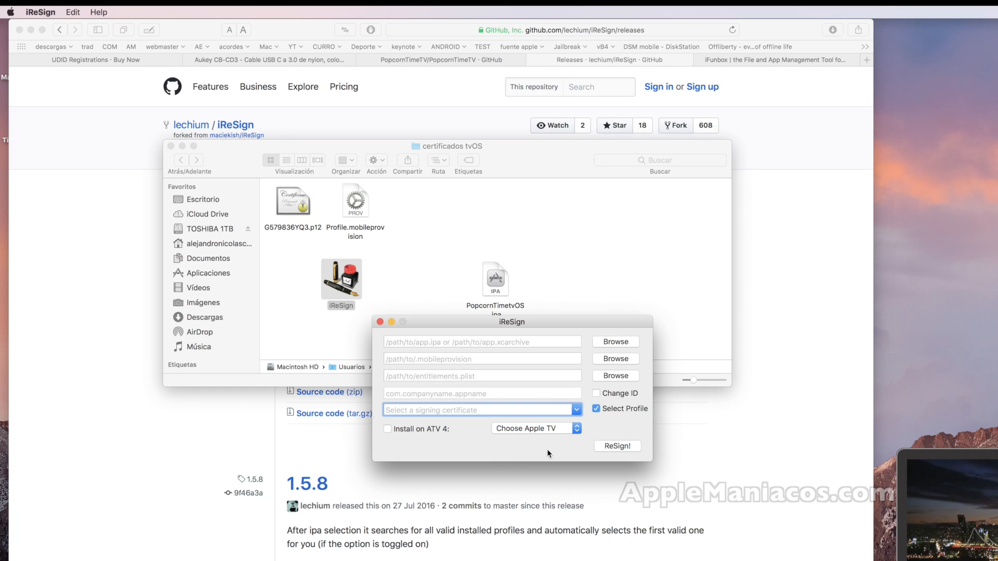
Load PopcornTimetvOS.ipa from the Desktop folder certificados tvOS as the app to re-sign.
{"action": "key", "text": "Tab"}
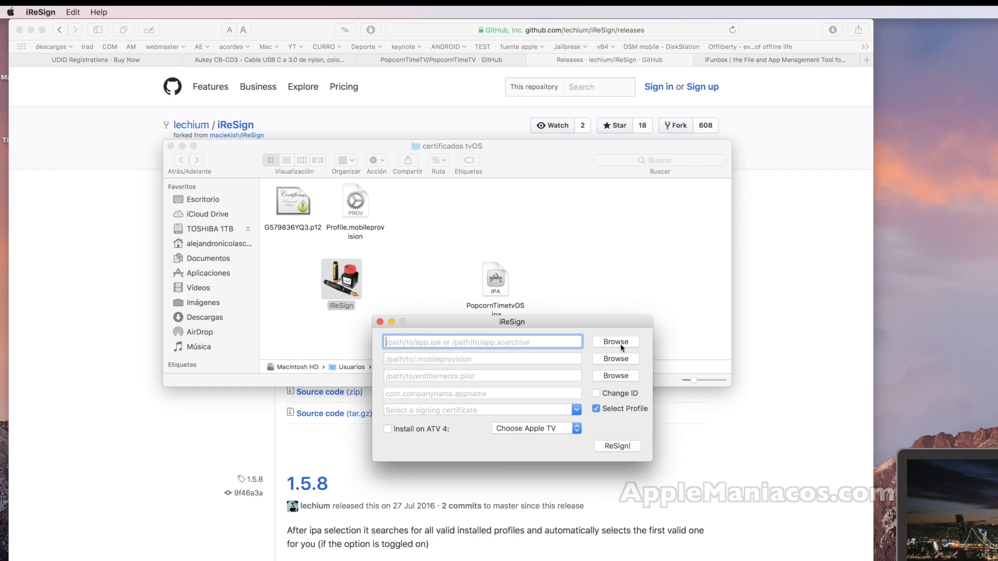
{"action": "left_click", "coordinate": [619, 342]}
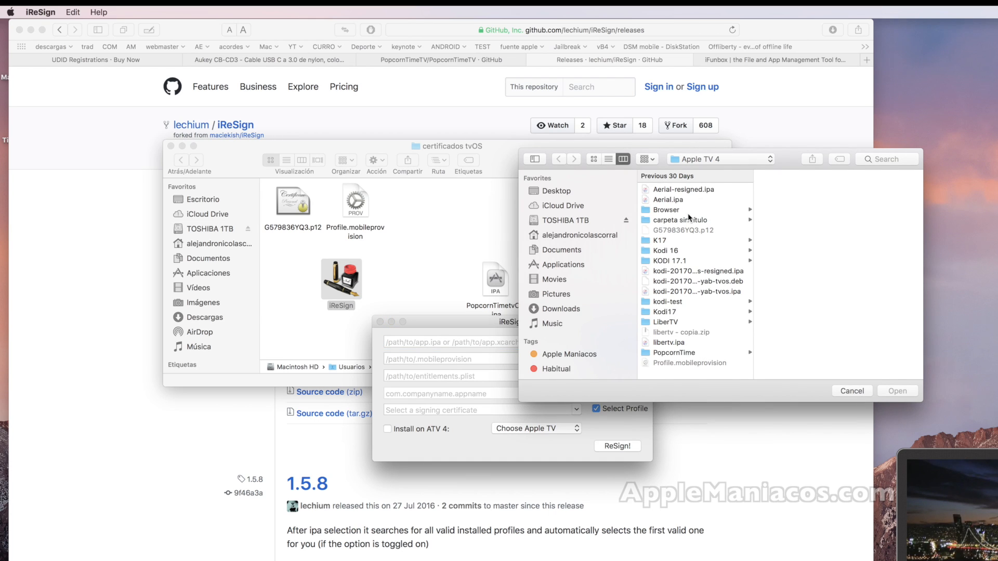
{"action": "left_click", "coordinate": [574, 192]}
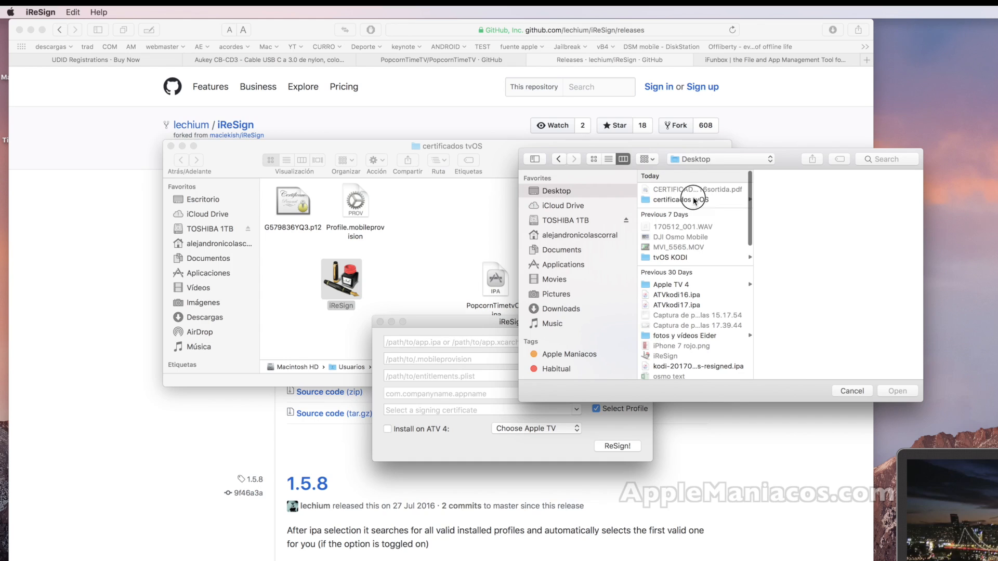
{"action": "left_click", "coordinate": [688, 199]}
{"action": "left_click", "coordinate": [814, 211]}
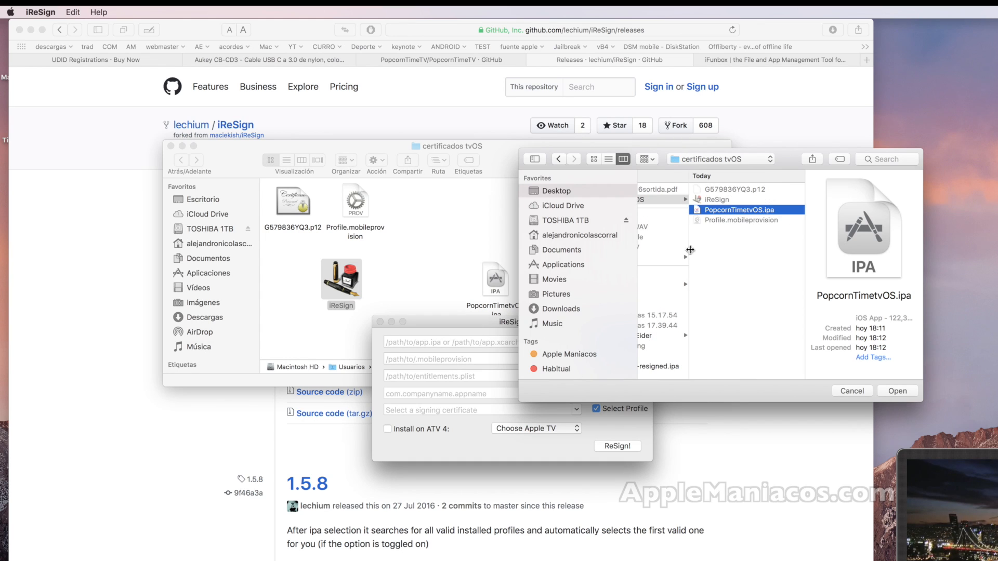
{"action": "left_click", "coordinate": [898, 391]}
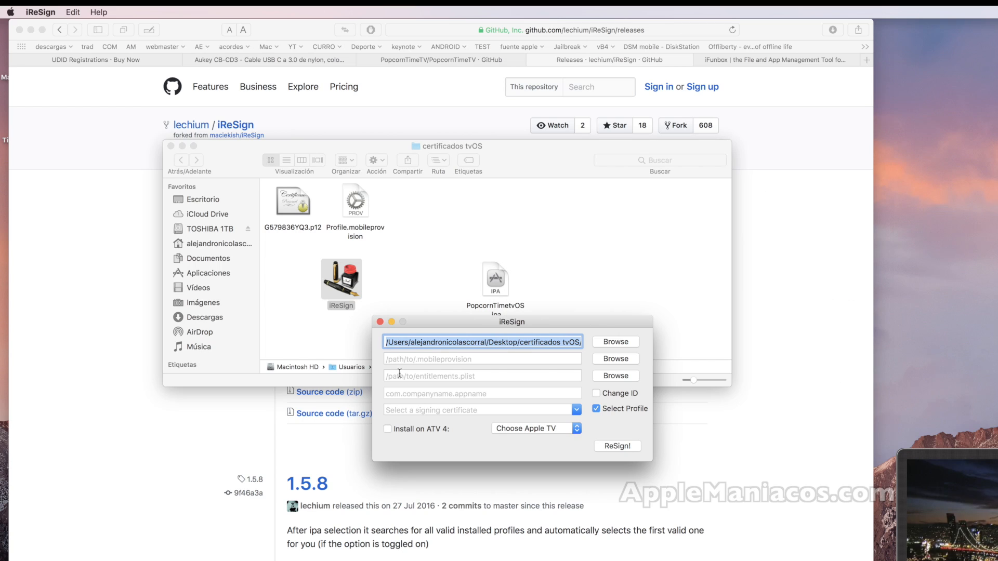
Load Profile.mobileprovision from the certificados tvOS folder as the provisioning profile.
{"action": "left_click", "coordinate": [426, 361]}
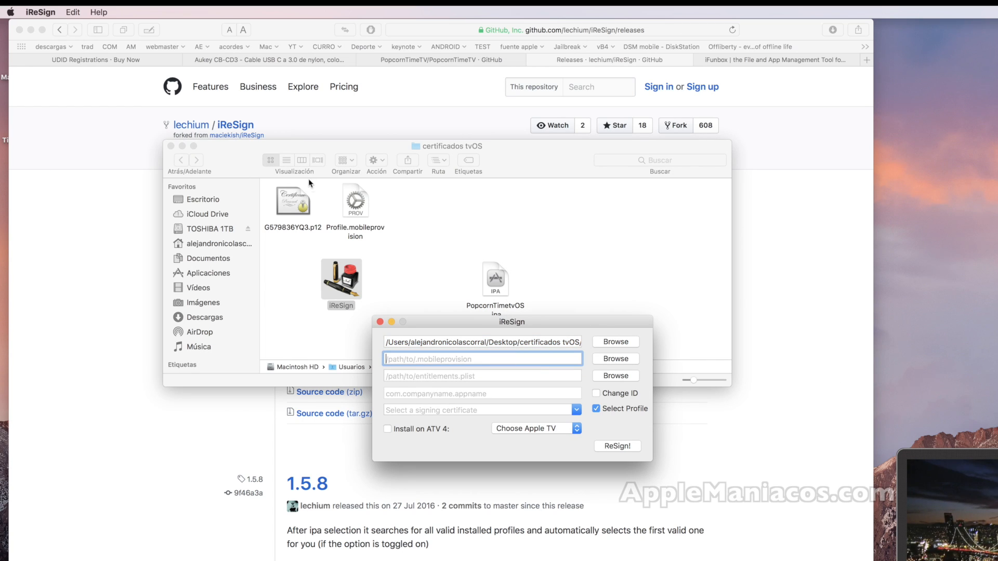
{"action": "left_click", "coordinate": [358, 208]}
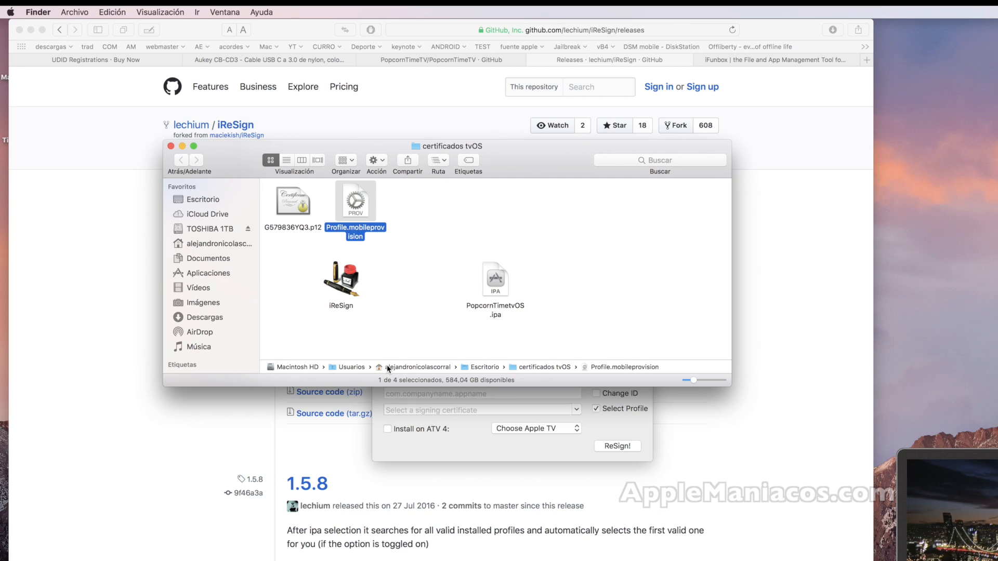
{"action": "left_click", "coordinate": [442, 442]}
{"action": "left_click", "coordinate": [610, 360]}
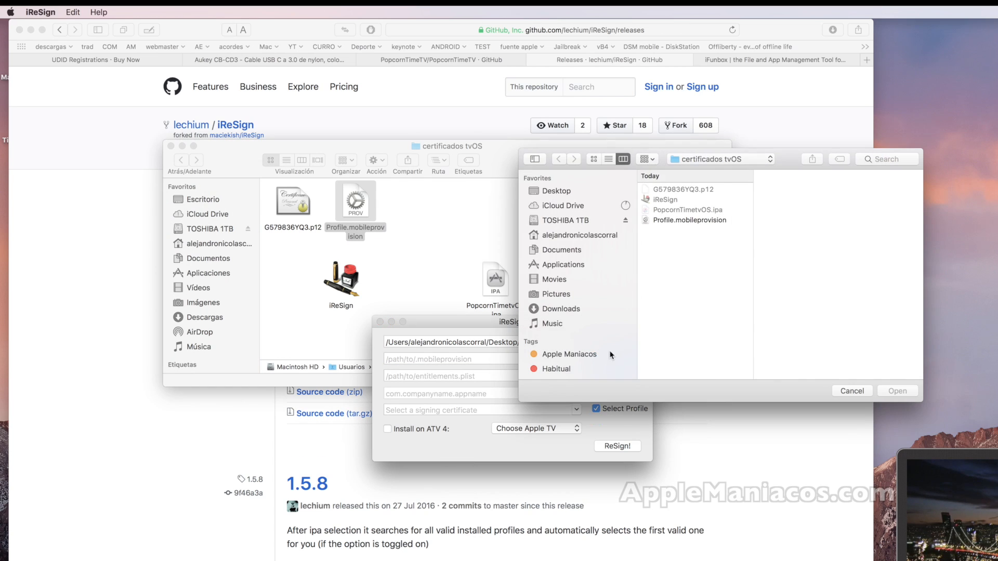
{"action": "left_click", "coordinate": [691, 220]}
{"action": "left_click", "coordinate": [898, 391]}
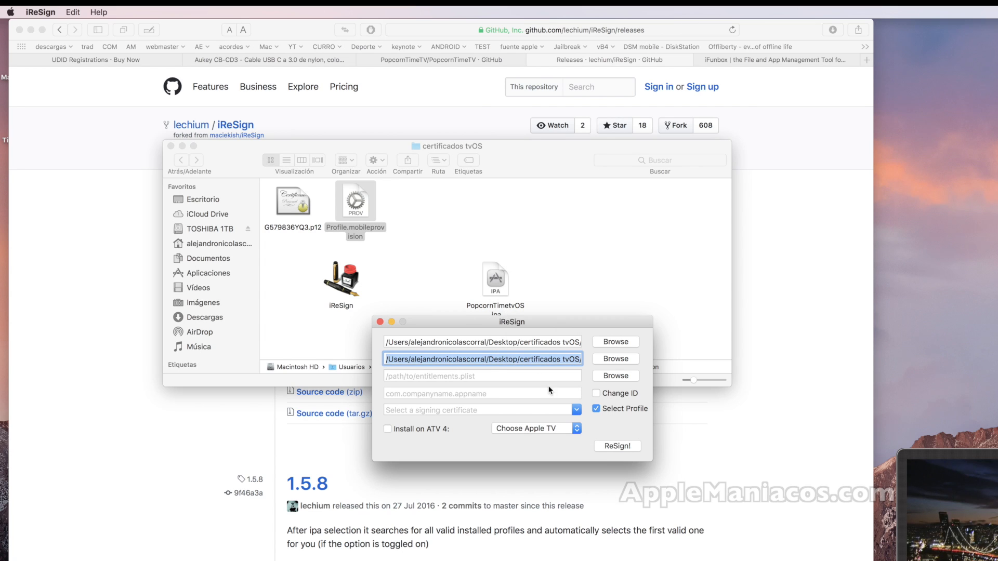
Choose the last iPhone Developer entry in the list as the signing certificate and enable Install on ATV 4.
{"action": "left_click", "coordinate": [482, 378]}
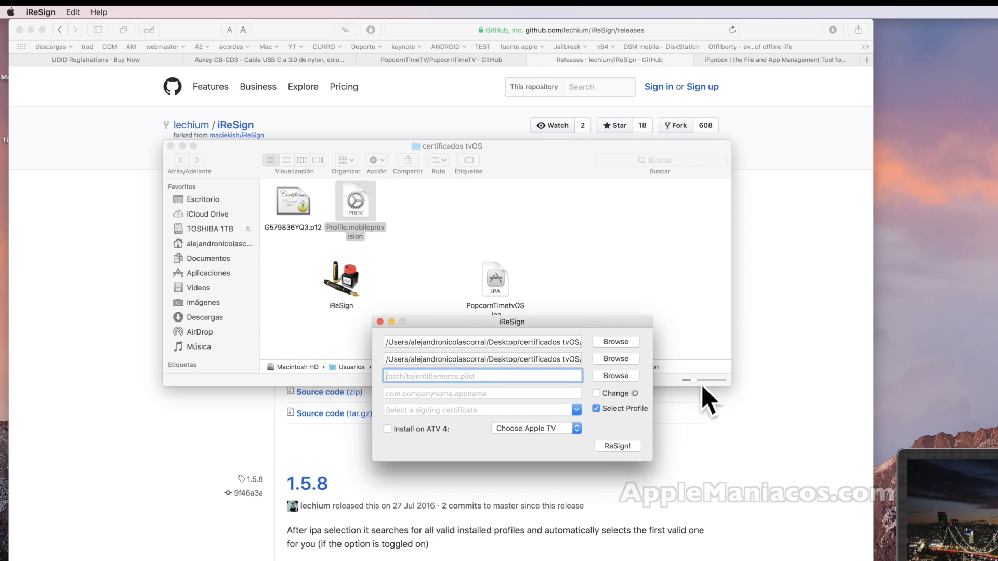
{"action": "right_click", "coordinate": [471, 381]}
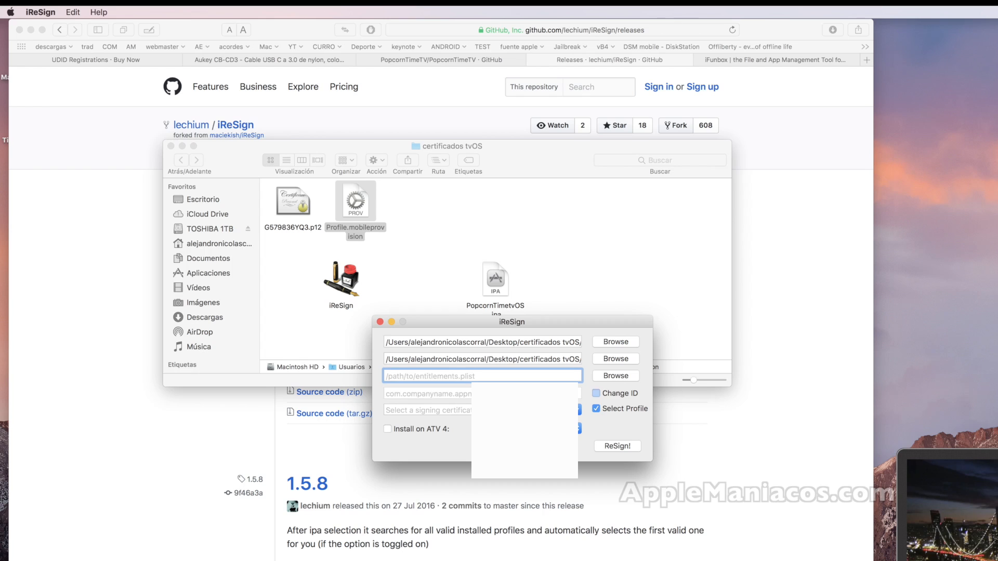
{"action": "left_click", "coordinate": [579, 411]}
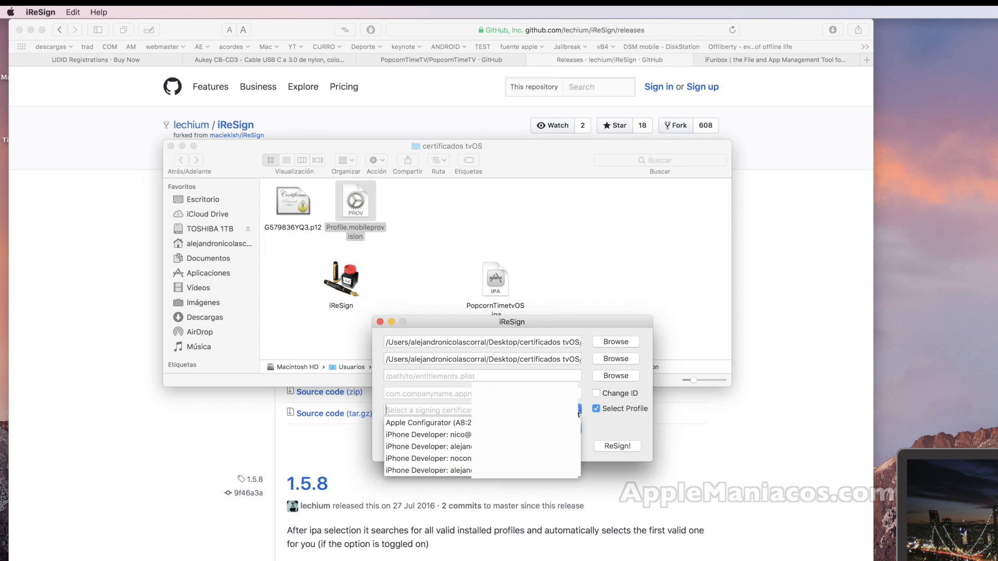
{"action": "scroll", "coordinate": [525, 447], "scroll_direction": "down", "scroll_amount": 5}
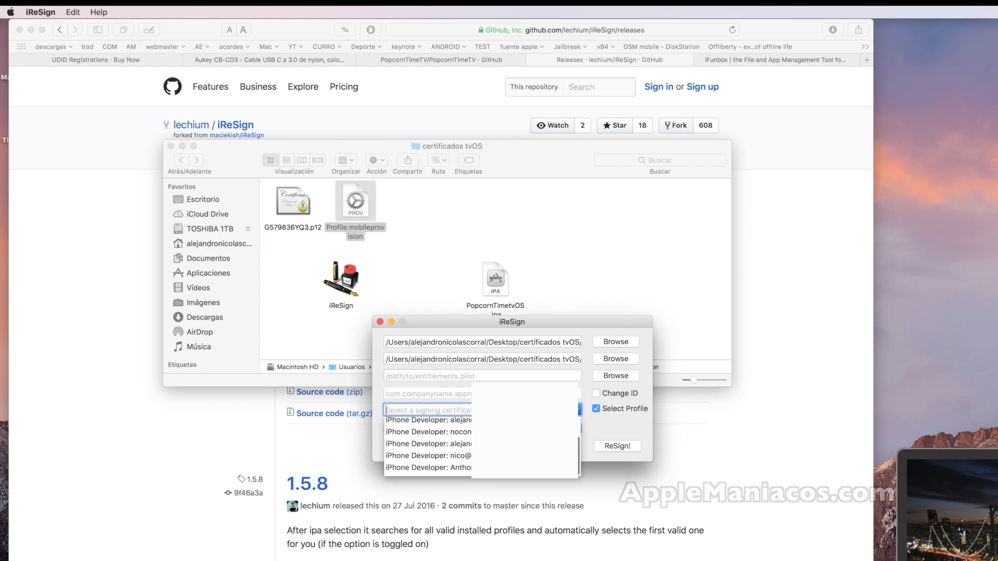
{"action": "left_click", "coordinate": [525, 470]}
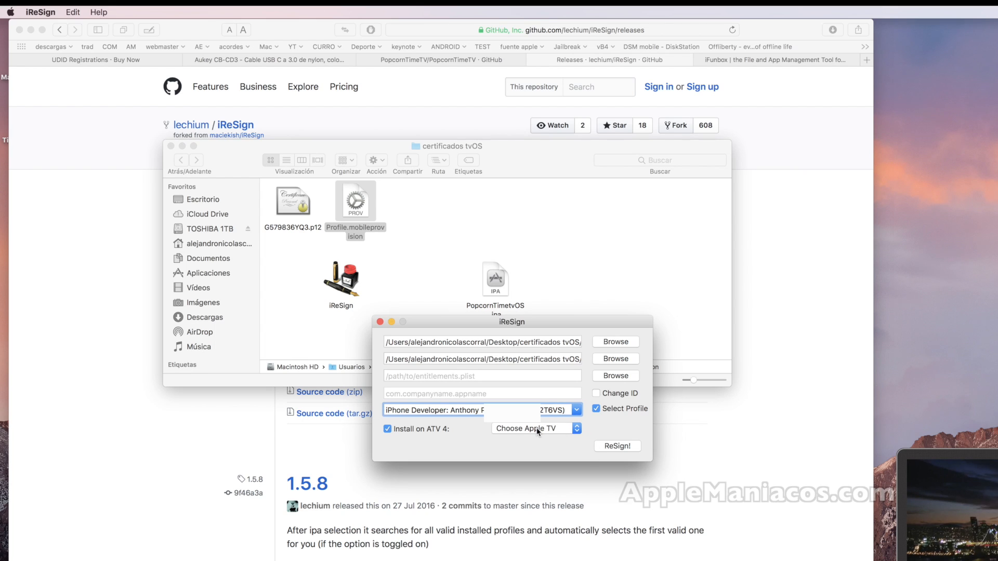
Re-sign the app, always allowing codesign to use the keychain's private key, and cancel the password request for the Apple TV install.
{"action": "left_click", "coordinate": [617, 448]}
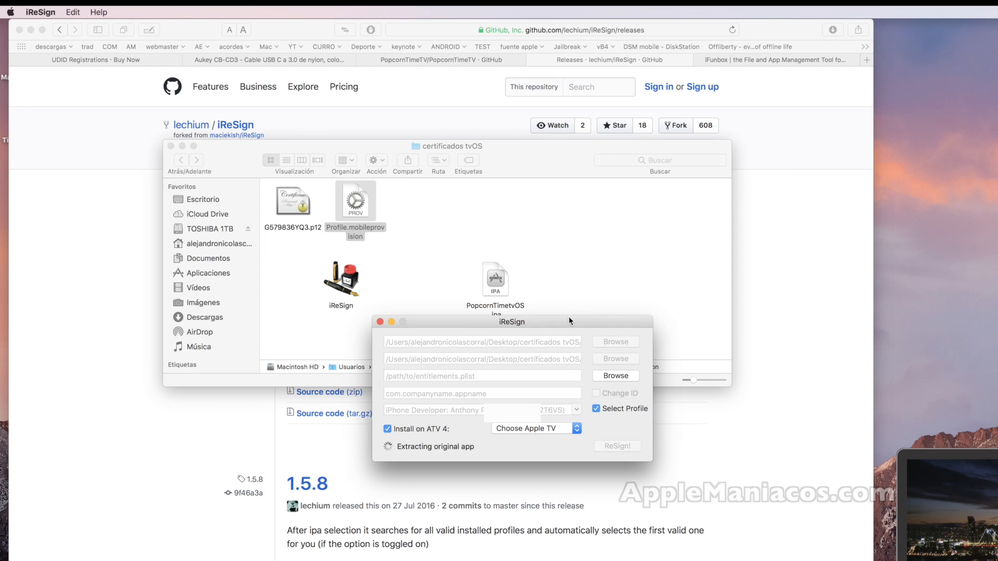
{"action": "left_click_drag", "start_coordinate": [511, 323], "coordinate": [502, 353]}
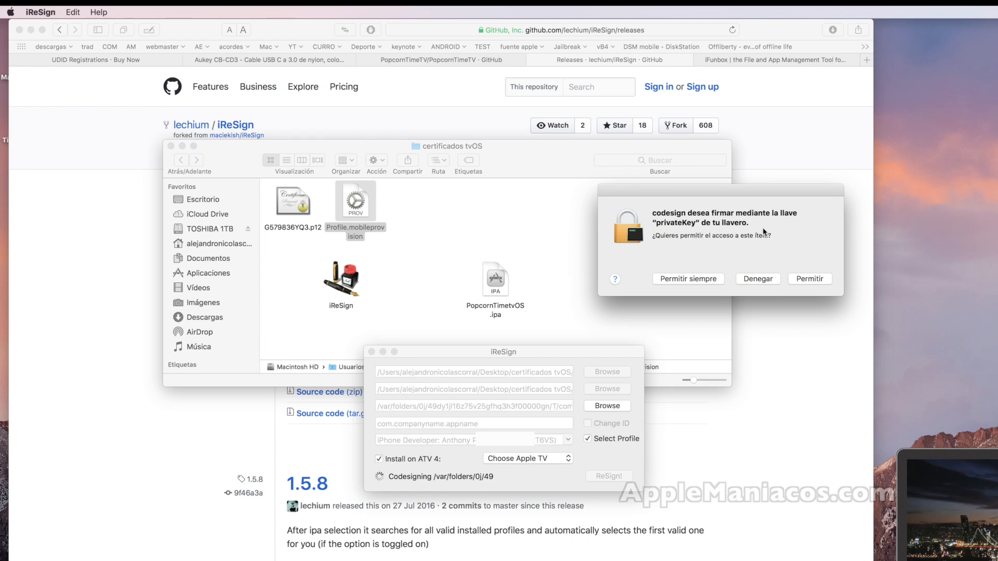
{"action": "left_click", "coordinate": [697, 281]}
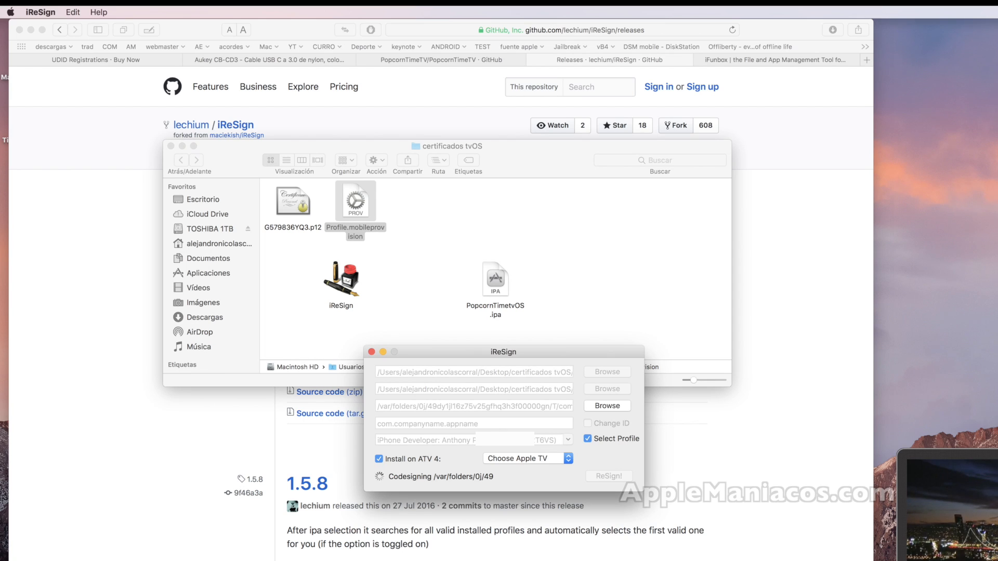
{"action": "key", "text": "alt+super+2"}
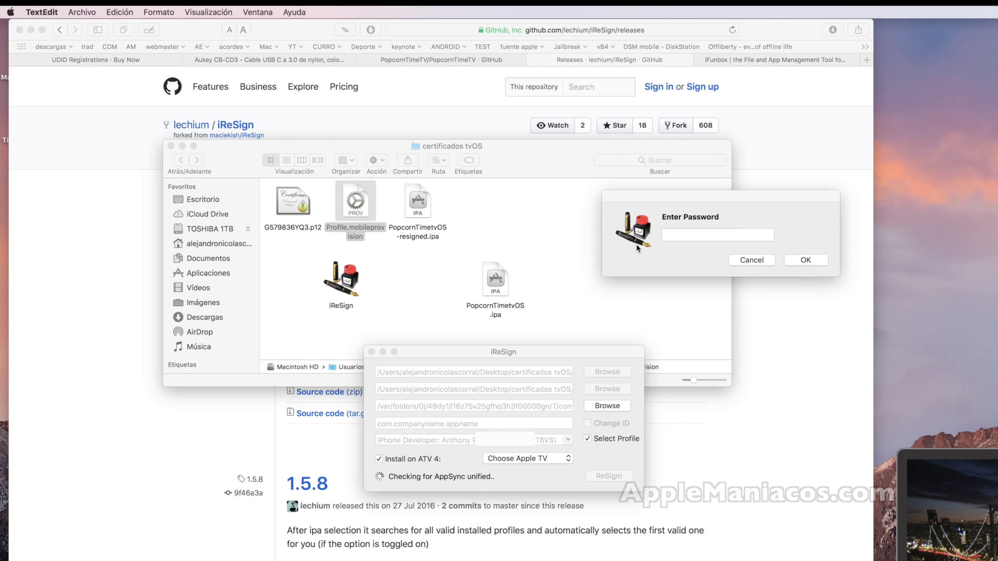
{"action": "left_click", "coordinate": [744, 261]}
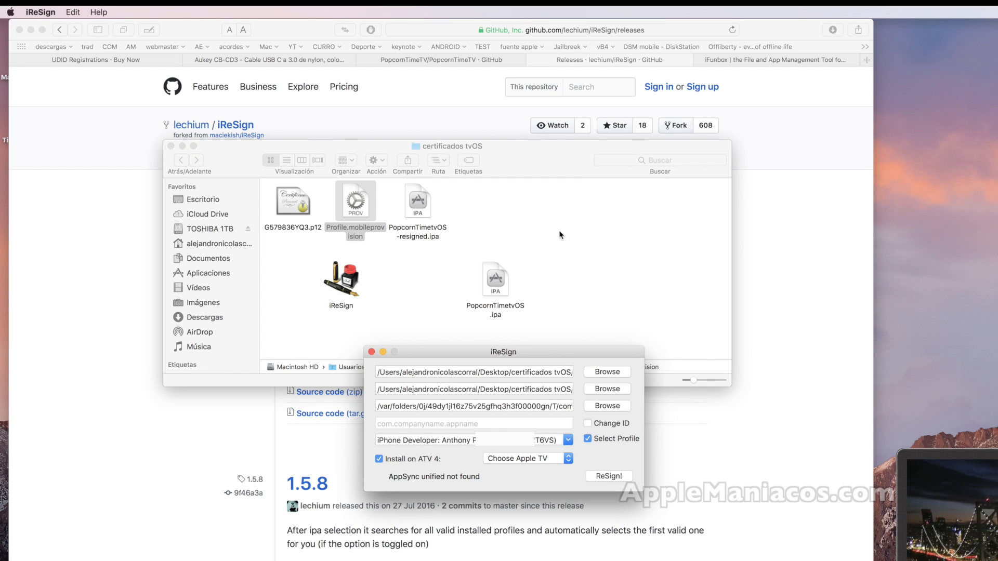
Show the iFunbox download page in Safari, and launch the iFunBox app with its window moved fully into view.
{"action": "left_click", "coordinate": [418, 203]}
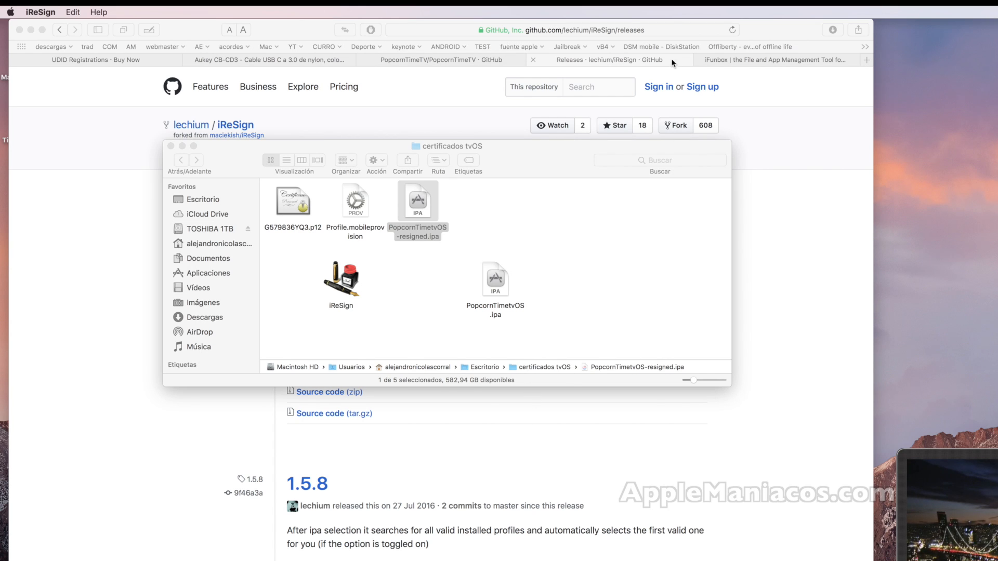
{"action": "left_click", "coordinate": [754, 58]}
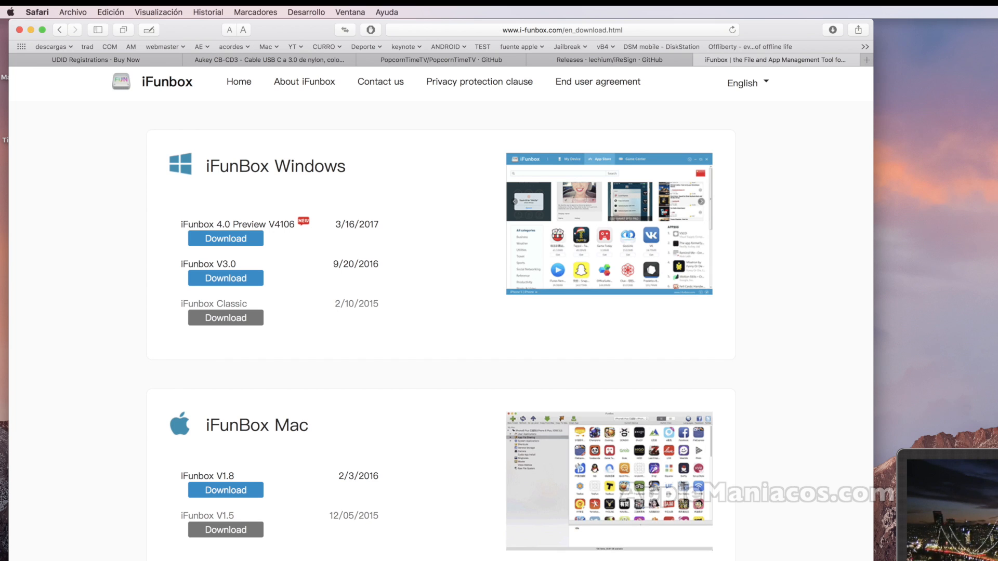
{"action": "key", "text": "F4"}
{"action": "left_click", "coordinate": [598, 525]}
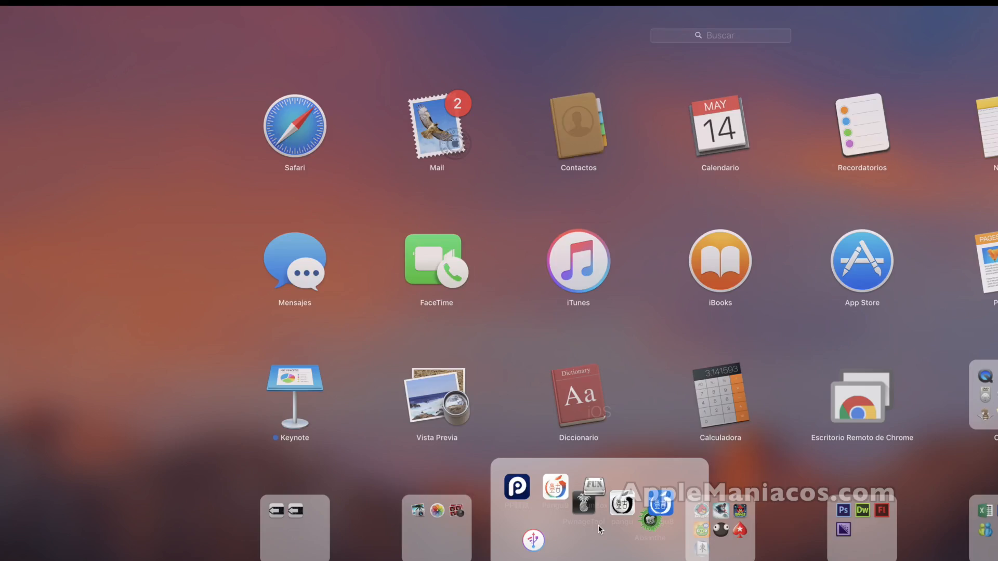
{"action": "left_click", "coordinate": [575, 360]}
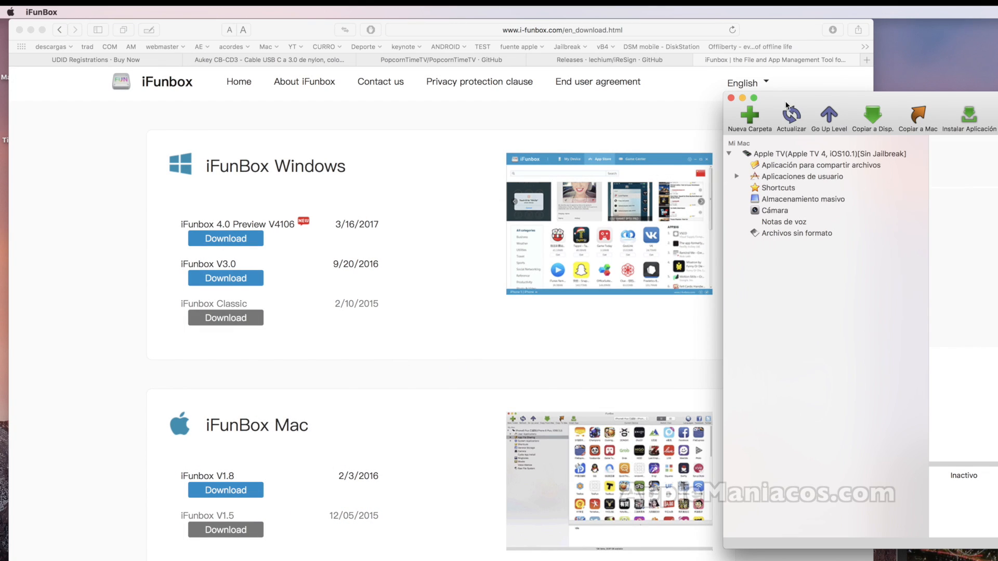
{"action": "left_click_drag", "start_coordinate": [787, 105], "coordinate": [132, 183]}
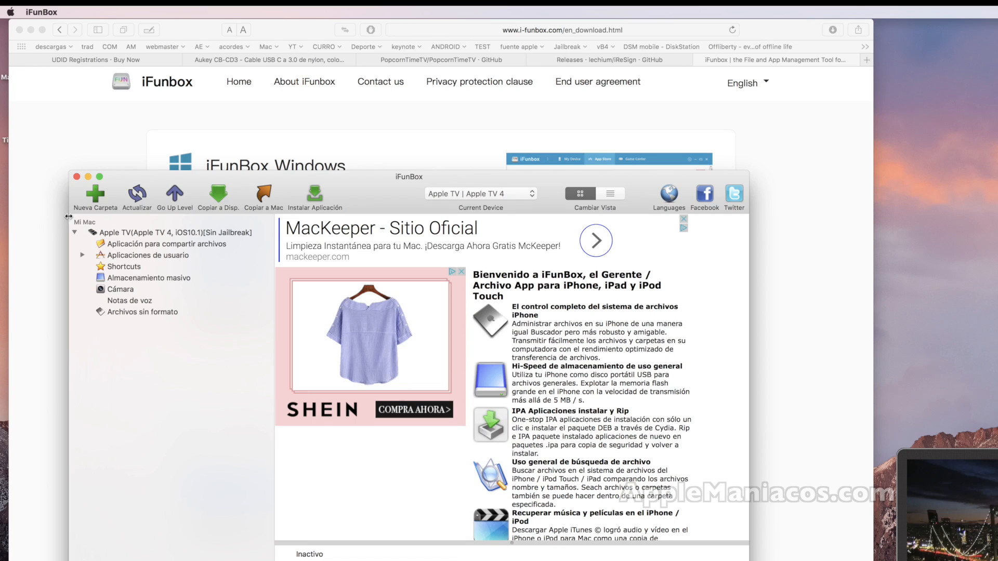
Install PopcornTimetvOS-resigned.ipa from the Desktop folder certificados tvOS on the connected Apple TV 4.
{"action": "left_click", "coordinate": [140, 232]}
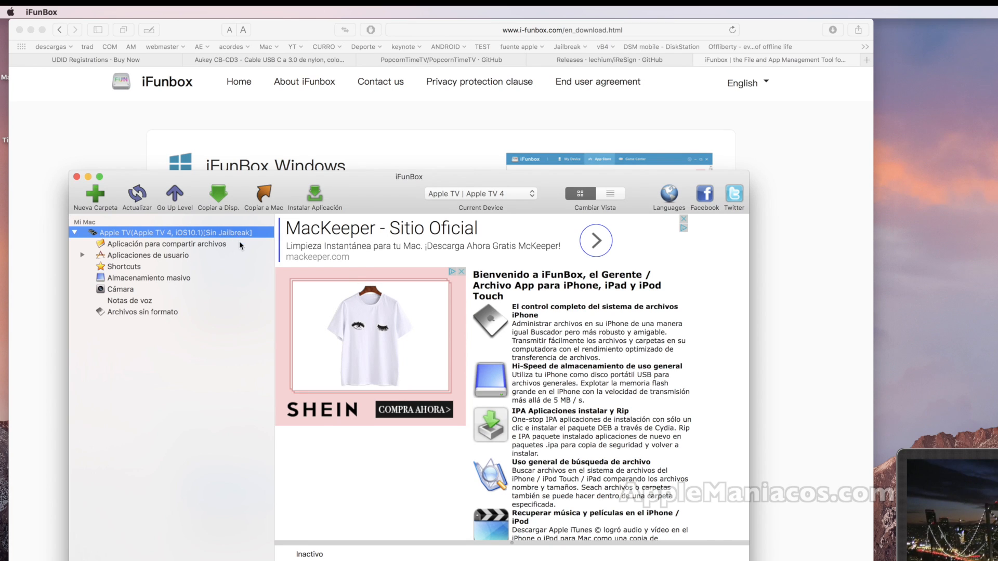
{"action": "left_click", "coordinate": [314, 198]}
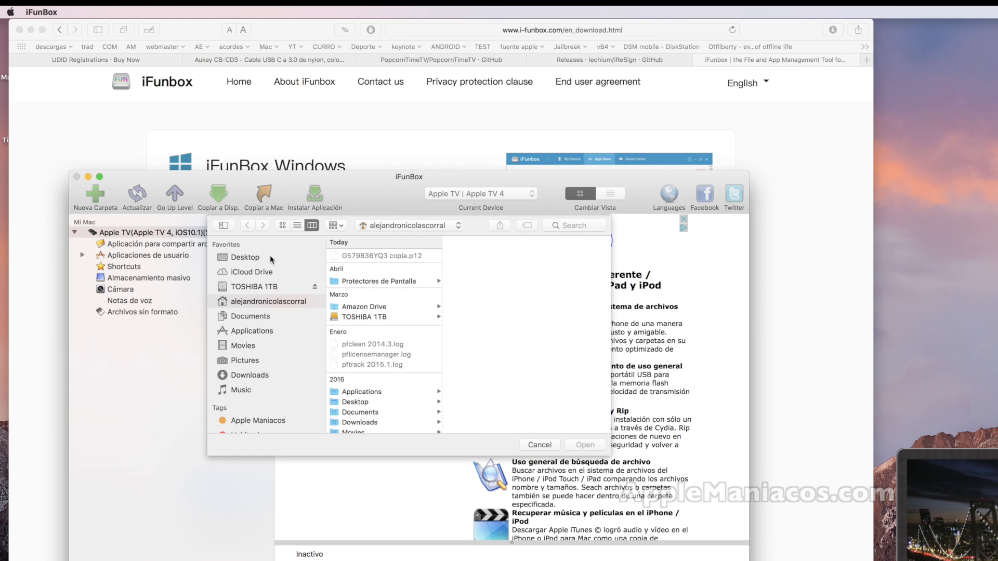
{"action": "left_click", "coordinate": [269, 257]}
{"action": "left_click", "coordinate": [383, 267]}
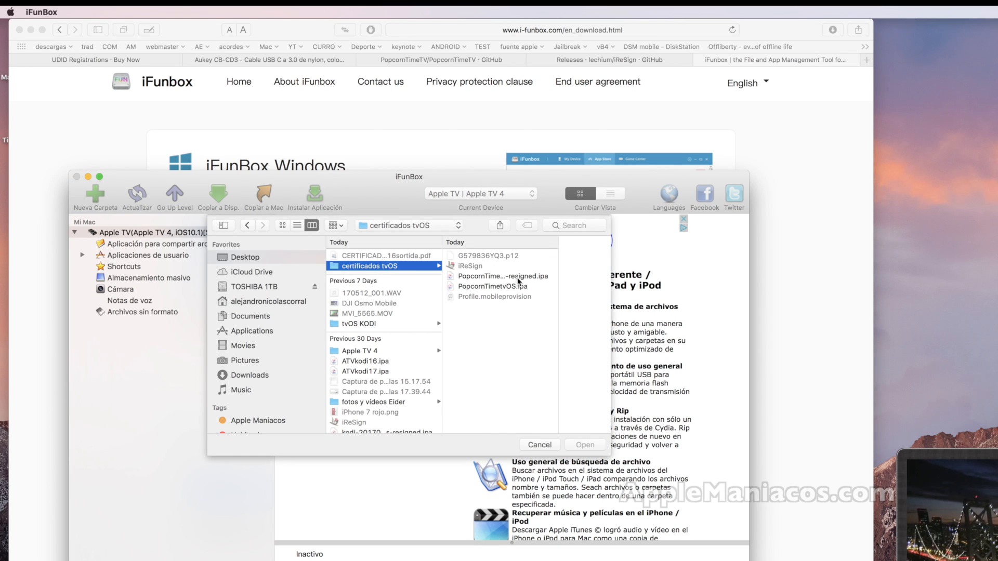
{"action": "left_click", "coordinate": [518, 277]}
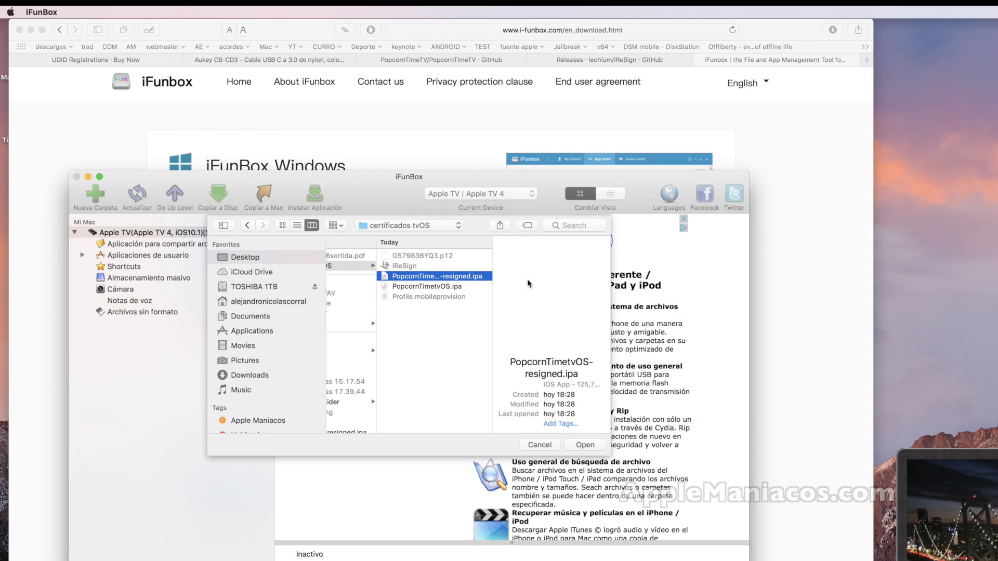
{"action": "left_click", "coordinate": [583, 445]}
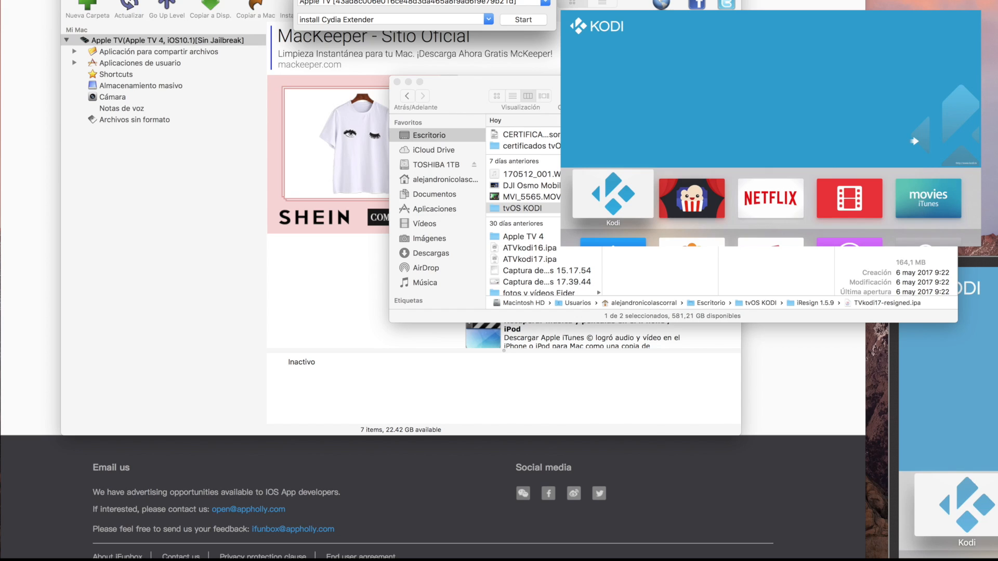
Quit Cydia Impactor and start another app install on the Apple TV in iFunBox, browsing the Desktop for the package.
{"action": "key", "text": "super+q"}
{"action": "left_click", "coordinate": [388, 1]}
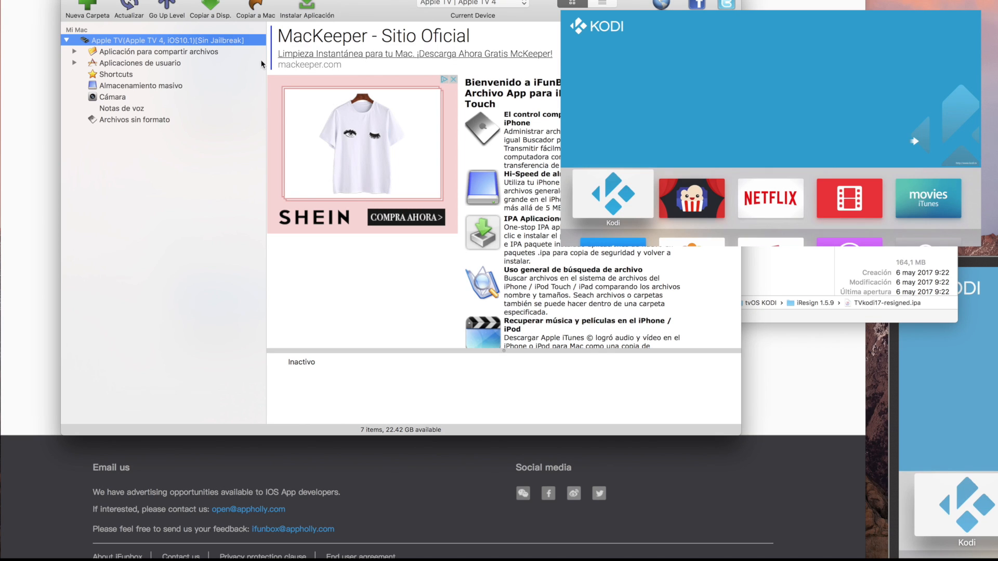
{"action": "left_click", "coordinate": [335, 21]}
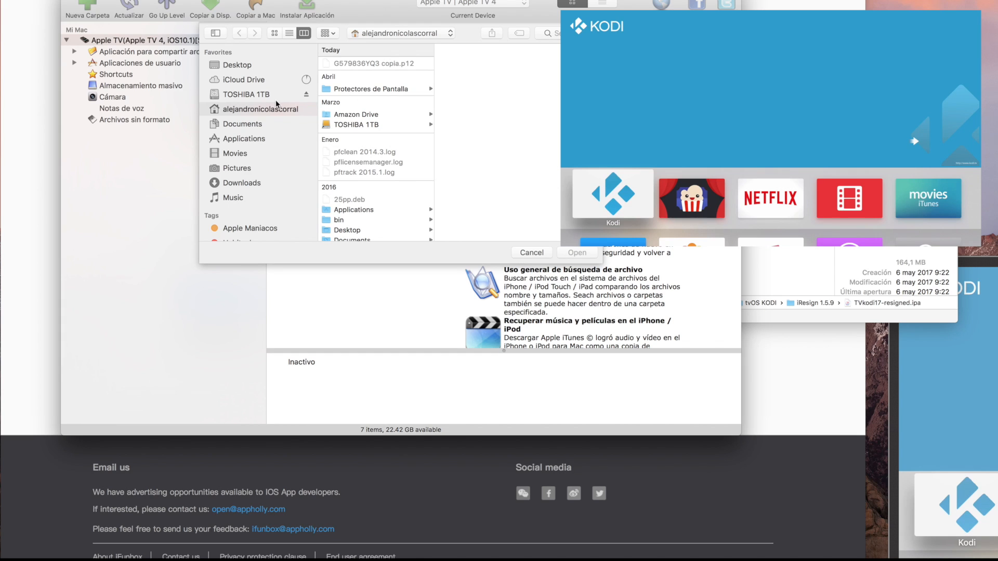
{"action": "left_click", "coordinate": [263, 69]}
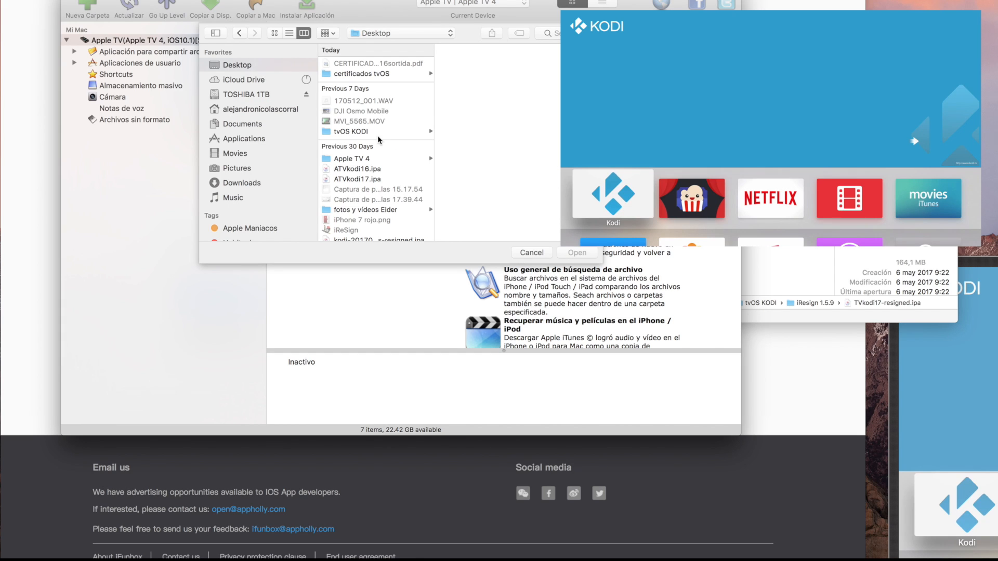